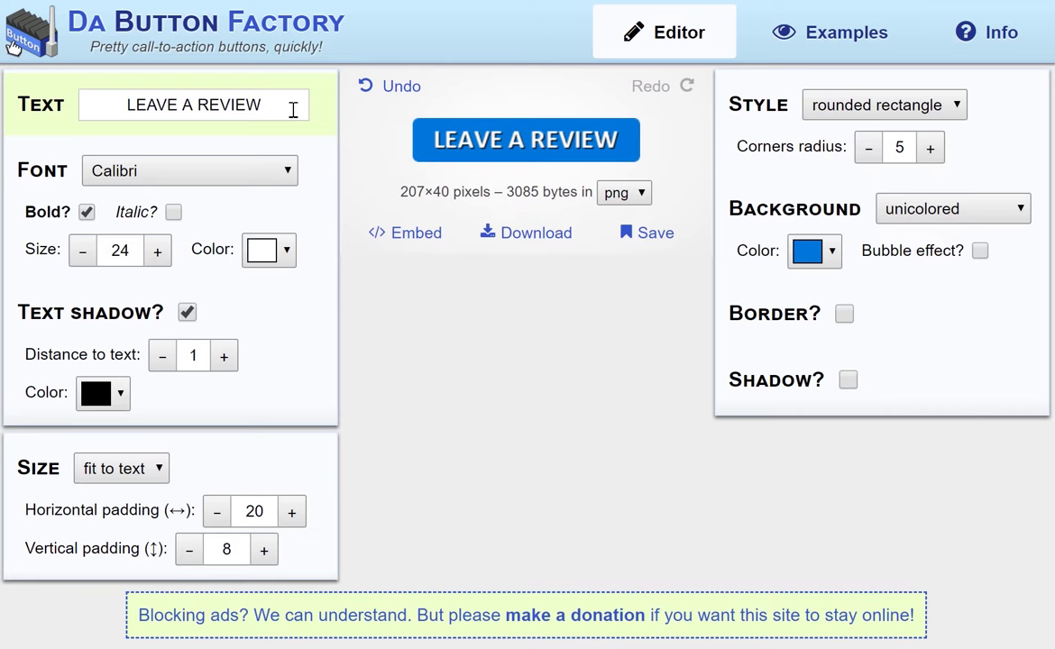
pyautogui.click(279, 106)
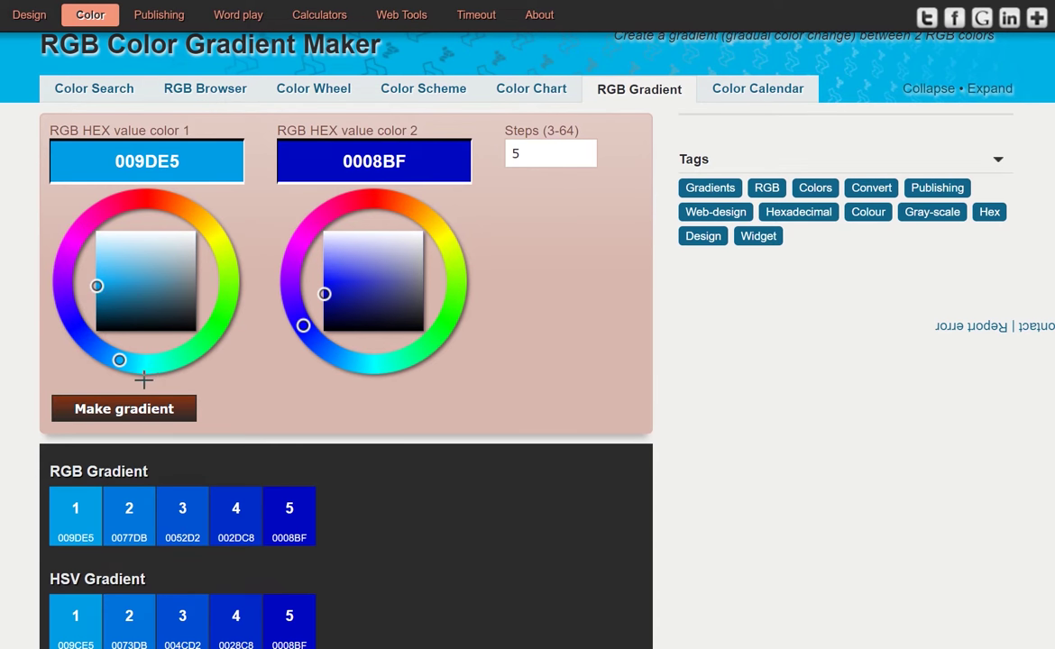
# Generate a 10-step gradient from 0088E5 to 1200BF in the RGB Color Gradient Maker.
pyautogui.moveTo(126, 364); pyautogui.dragTo(112, 359)
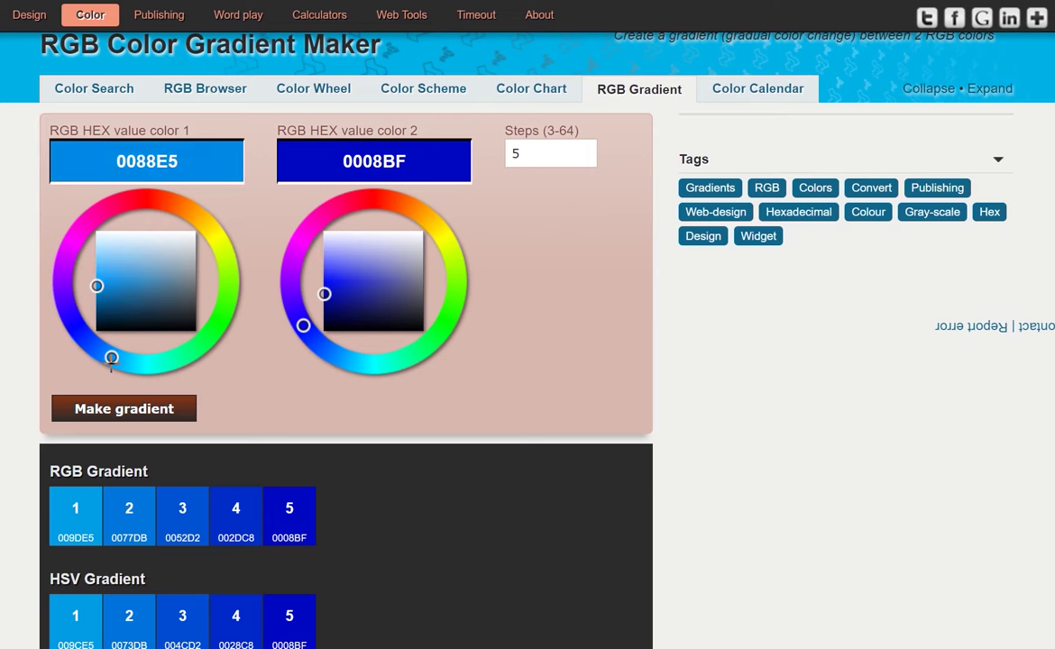
pyautogui.moveTo(309, 321); pyautogui.dragTo(288, 320)
pyautogui.doubleClick(537, 155)
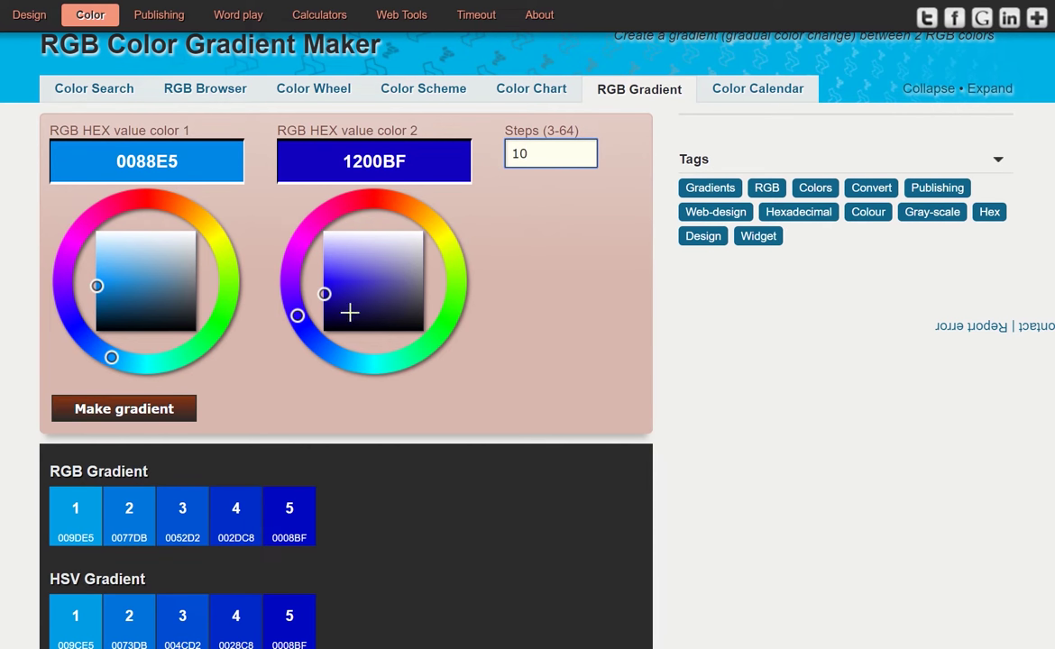
pyautogui.click(149, 409)
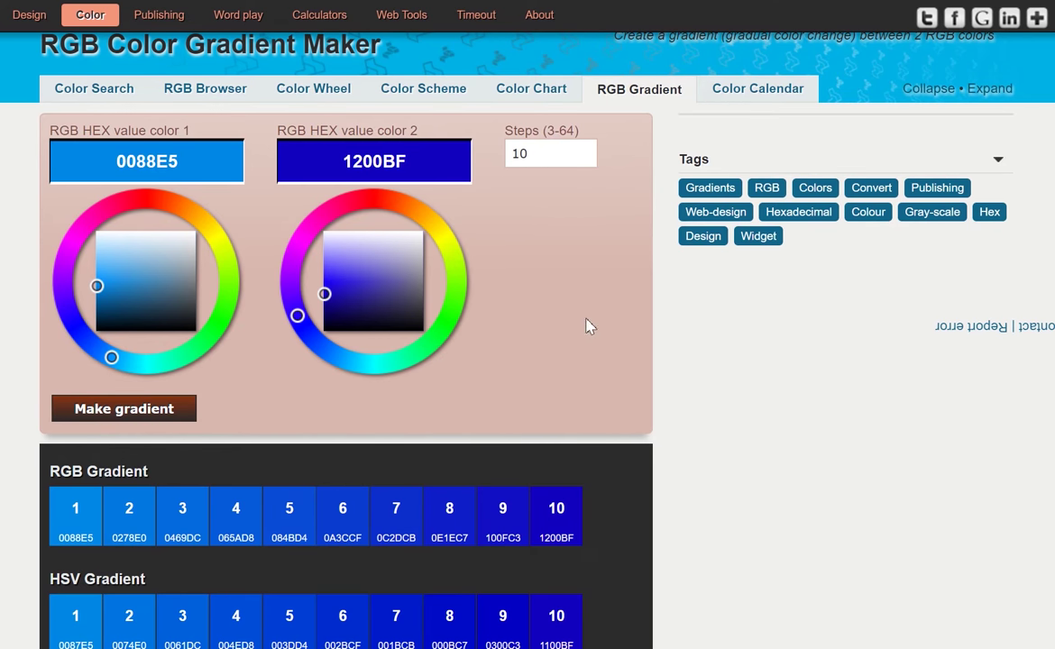
pyautogui.moveTo(80, 550)
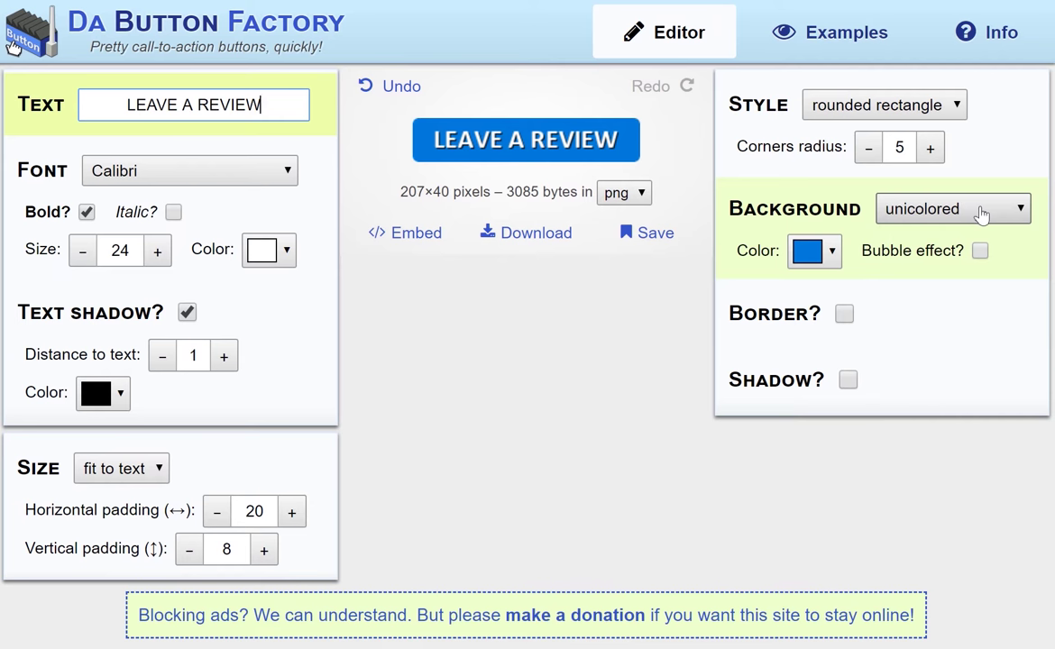
# Replace the button's background hex value with a gradient colour and apply it.
pyautogui.click(835, 252)
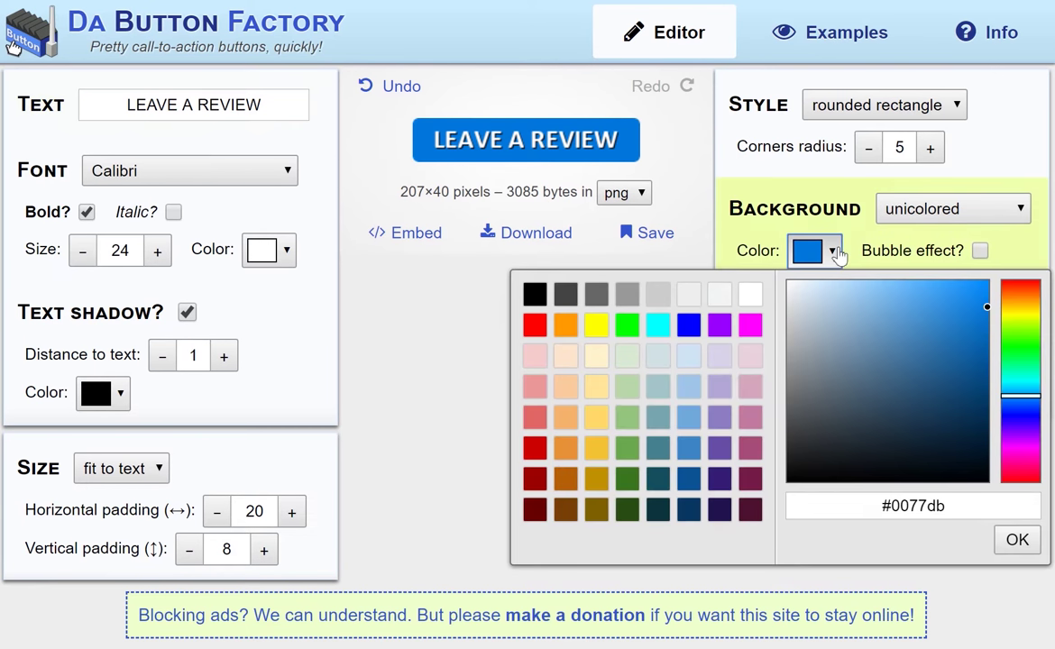
pyautogui.moveTo(978, 504); pyautogui.dragTo(847, 507)
pyautogui.click(1005, 539)
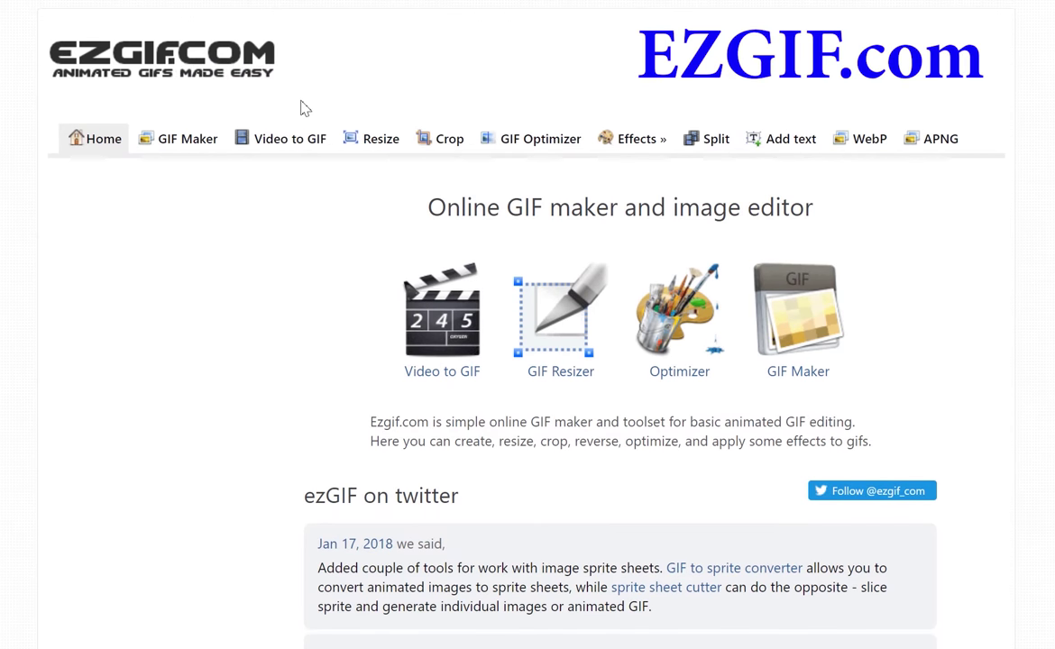
# Upload the five button images as frames in EZGIF's animated GIF maker.
pyautogui.click(201, 149)
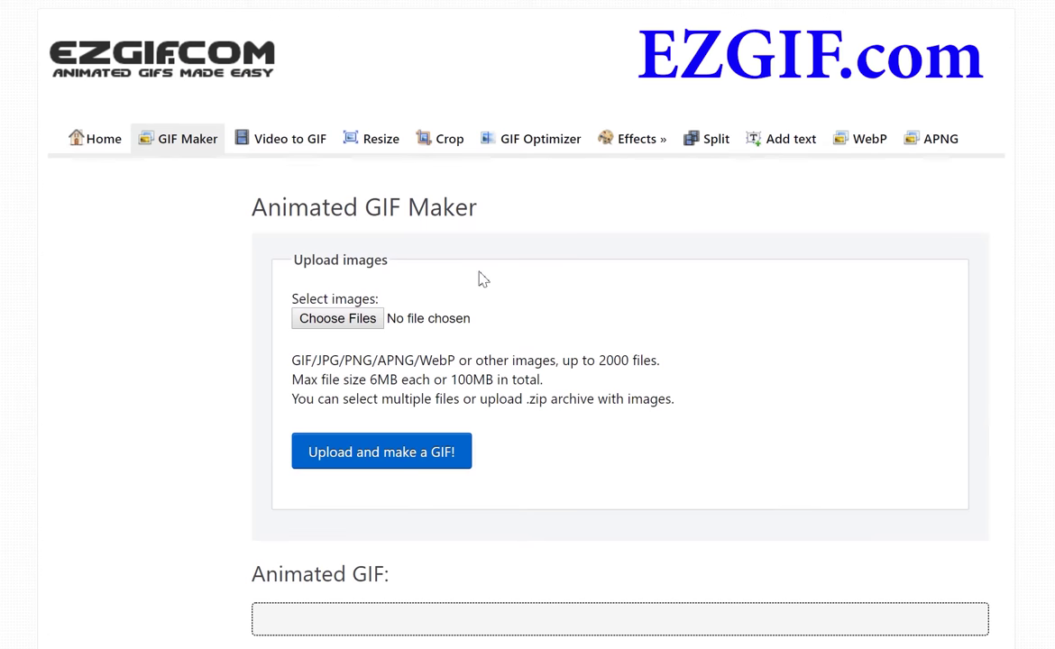
pyautogui.click(363, 325)
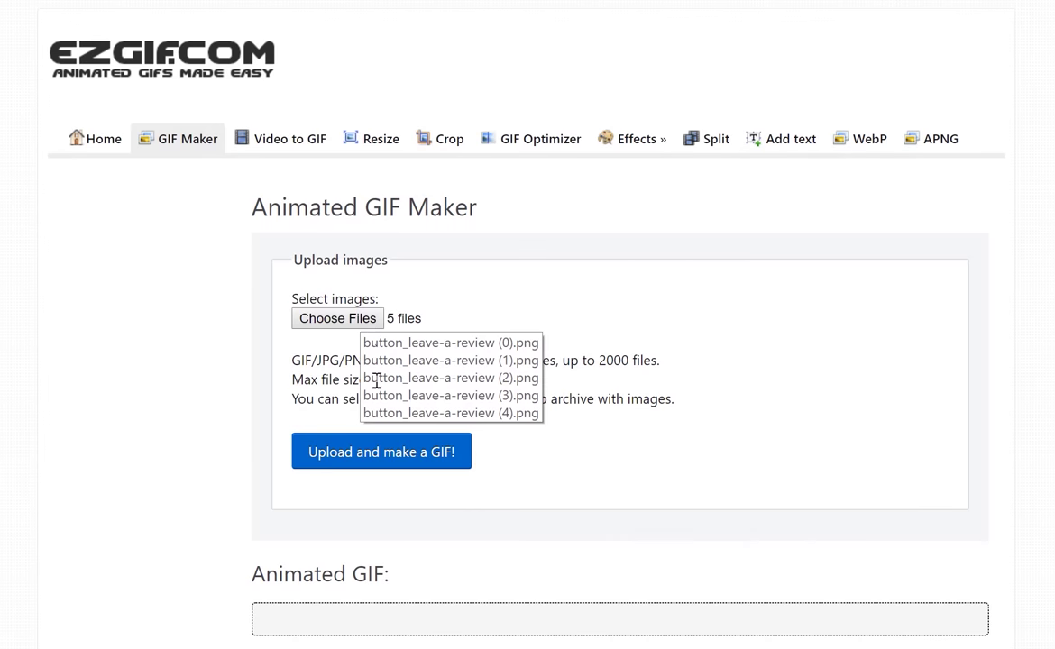
pyautogui.click(378, 460)
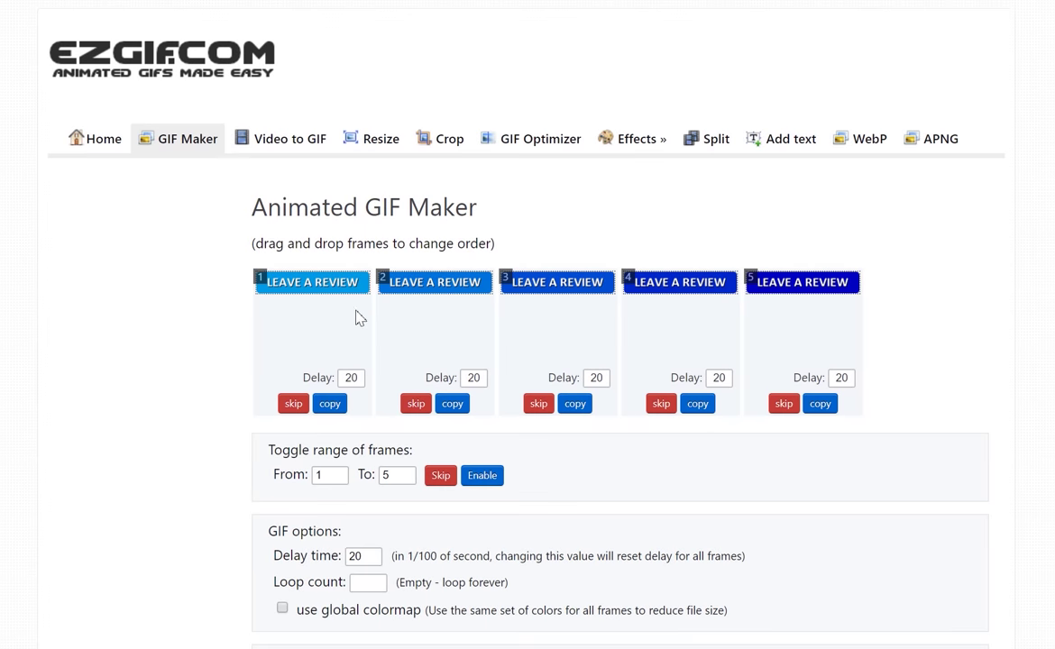
# Set the frame delay time to 70 and build the animated GIF.
pyautogui.scroll(-1, 212, 334)
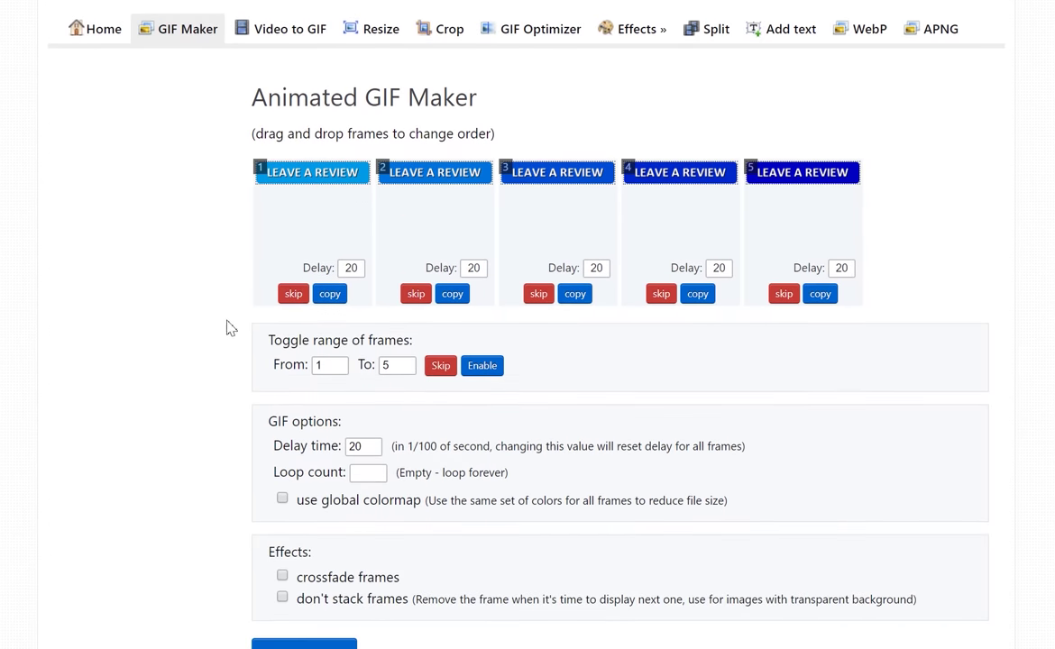
pyautogui.scroll(-1, 306, 262)
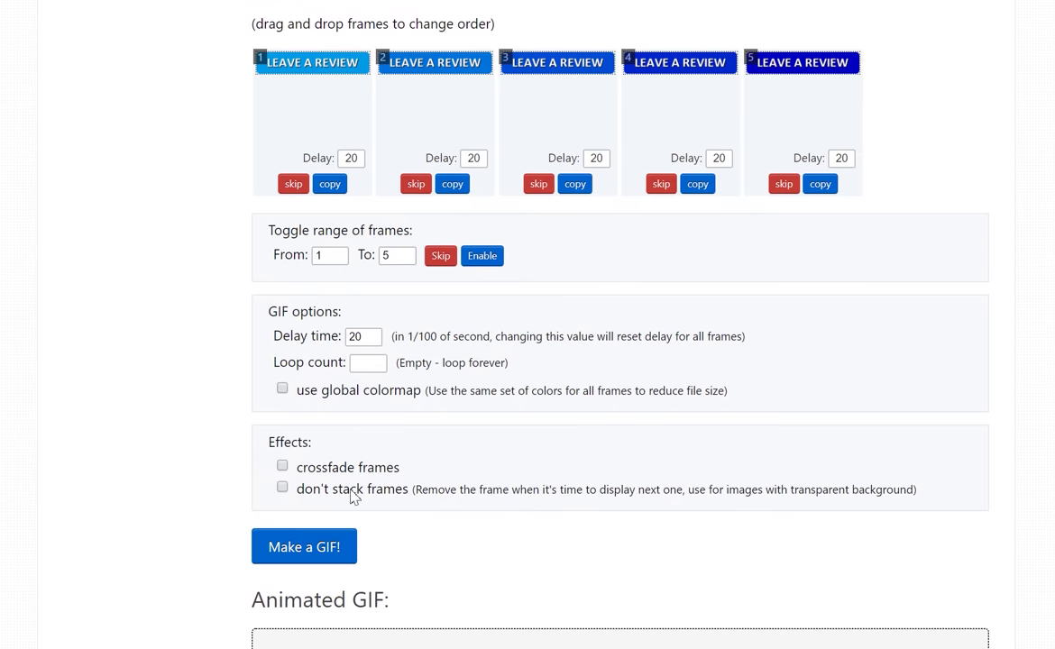
pyautogui.scroll(1, 409, 194)
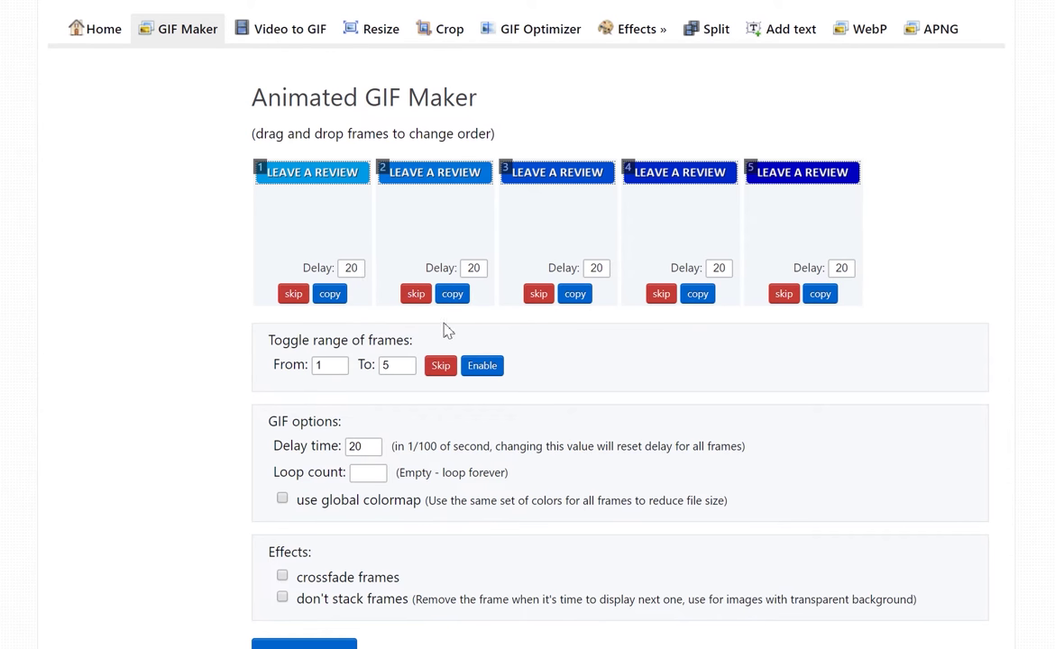
pyautogui.scroll(-1, 447, 331)
pyautogui.moveTo(382, 336); pyautogui.dragTo(294, 334)
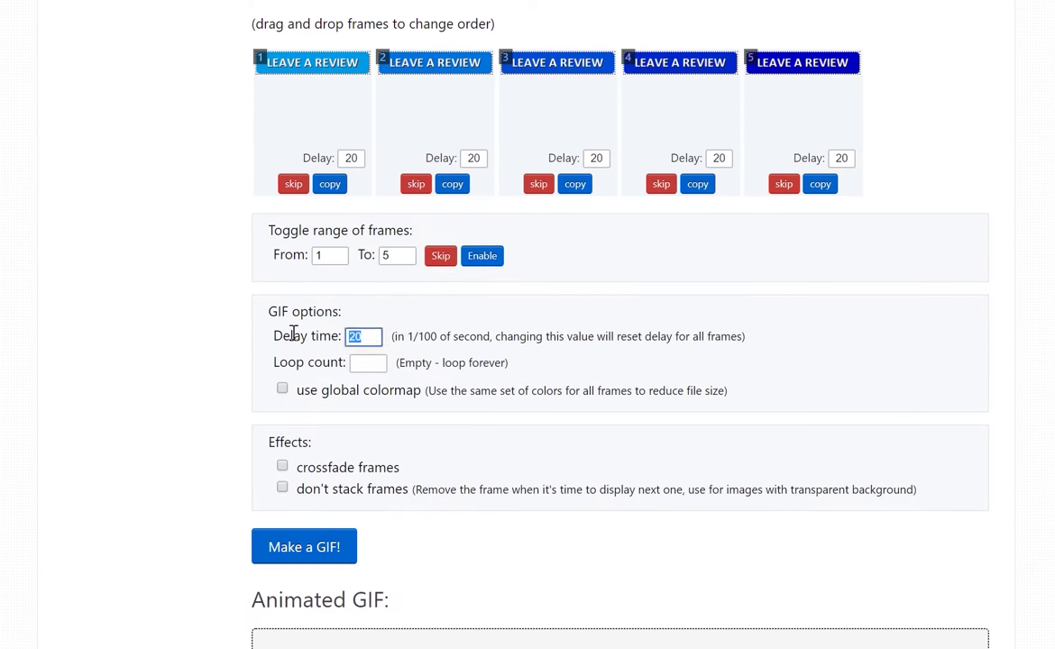
pyautogui.write('70')
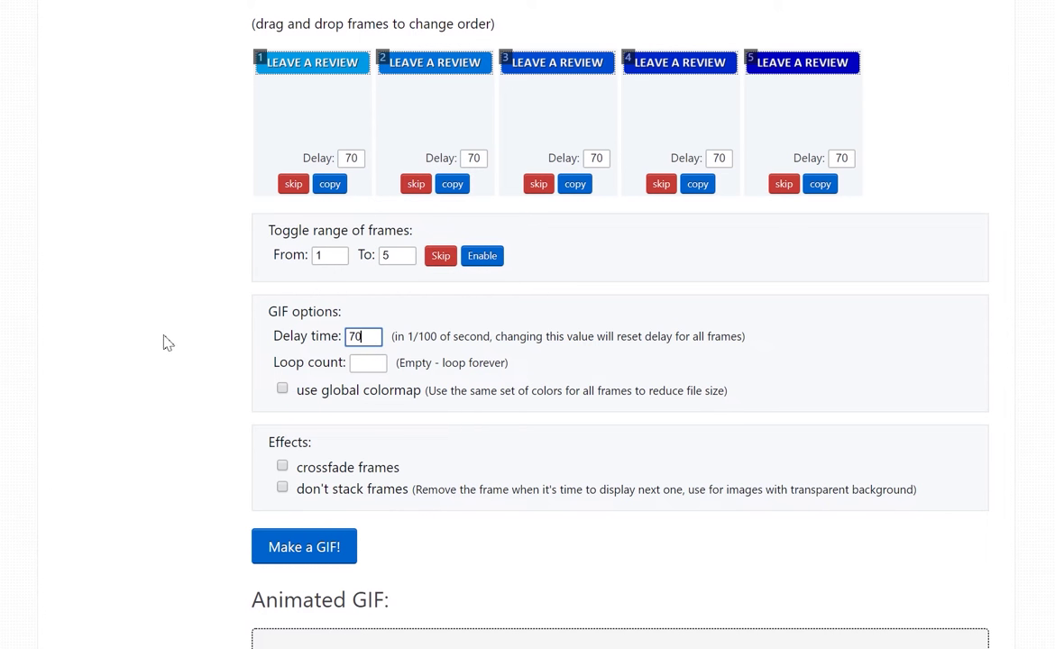
pyautogui.click(319, 539)
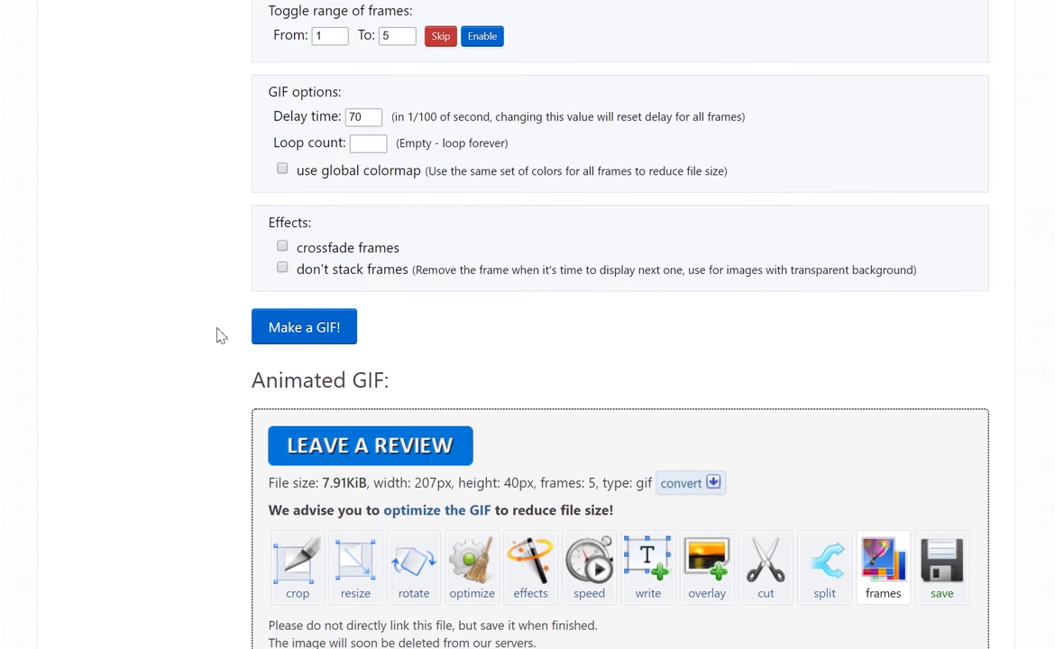
# Rebuild the GIF with crossfaded frames, then copy the finished animated image.
pyautogui.click(282, 246)
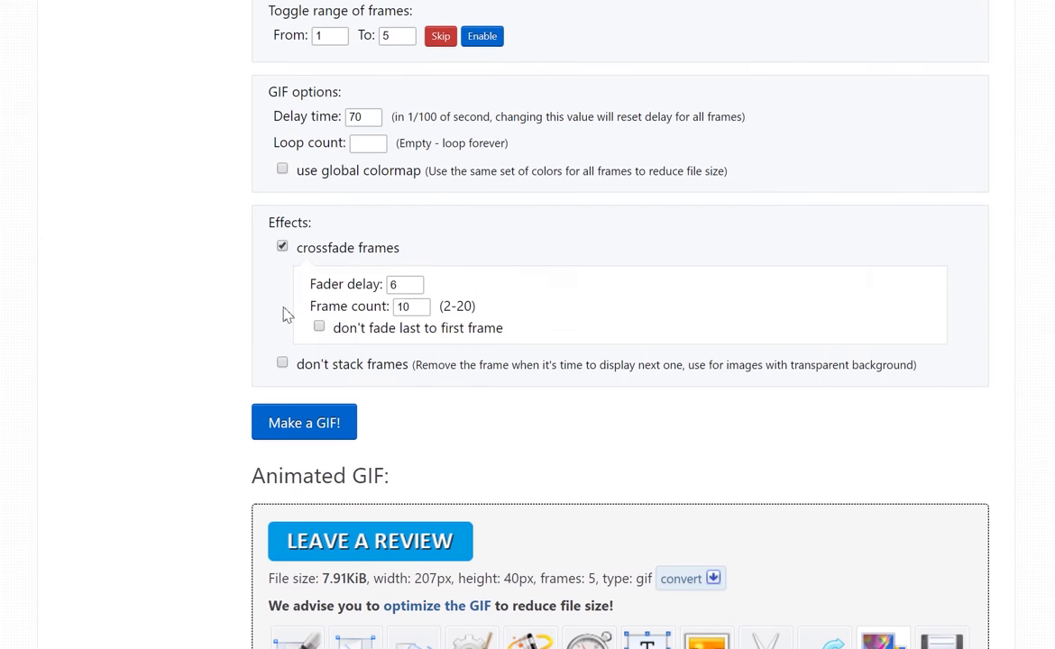
pyautogui.click(288, 424)
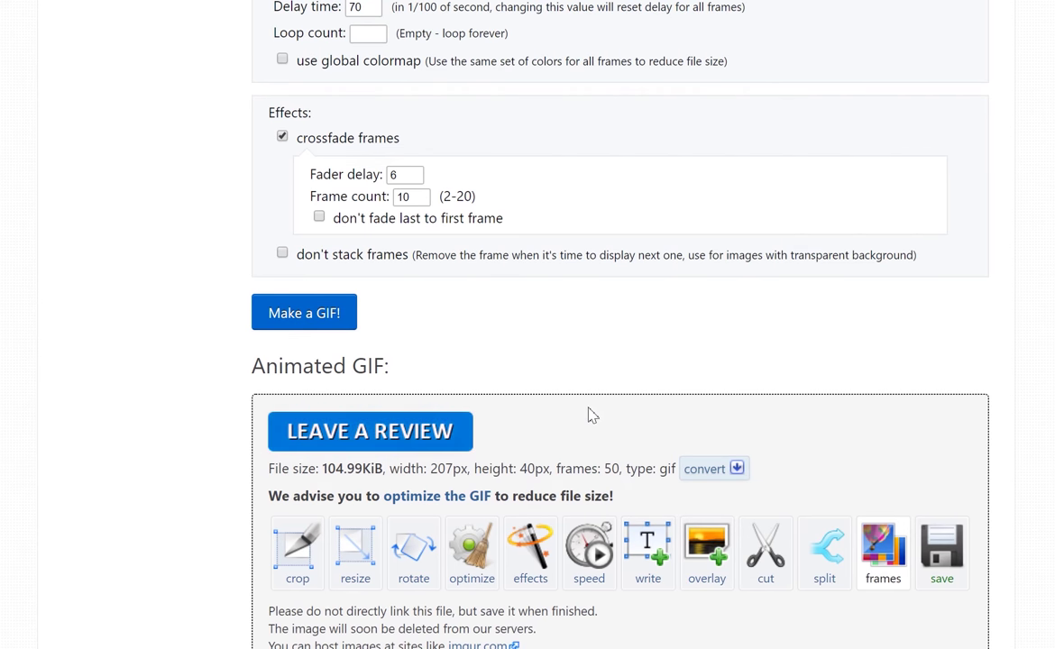
pyautogui.rightClick(433, 434)
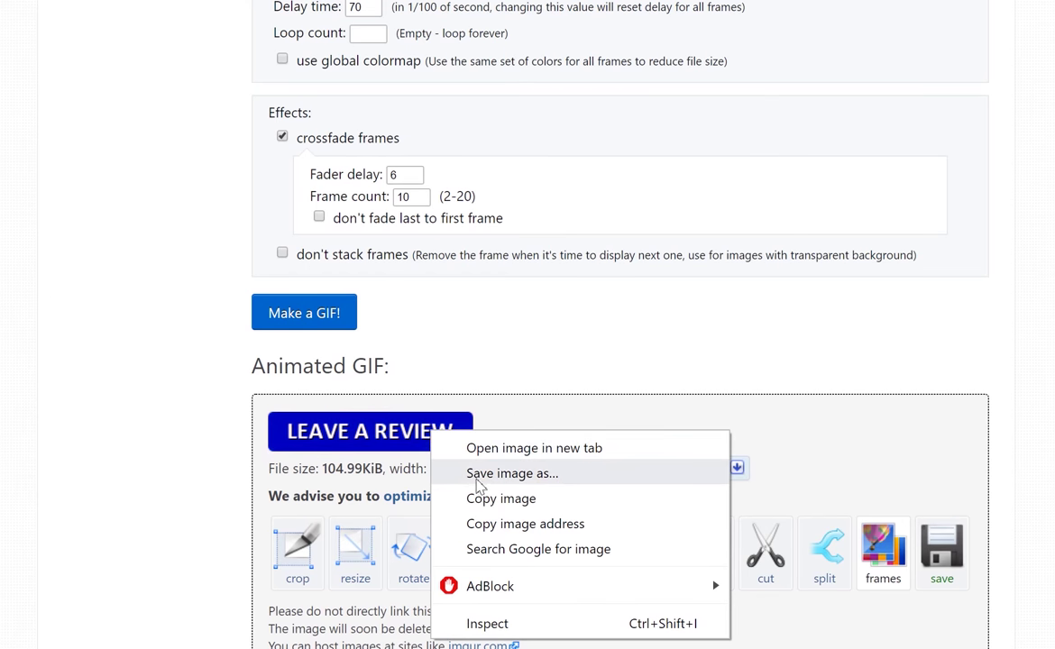
pyautogui.click(544, 494)
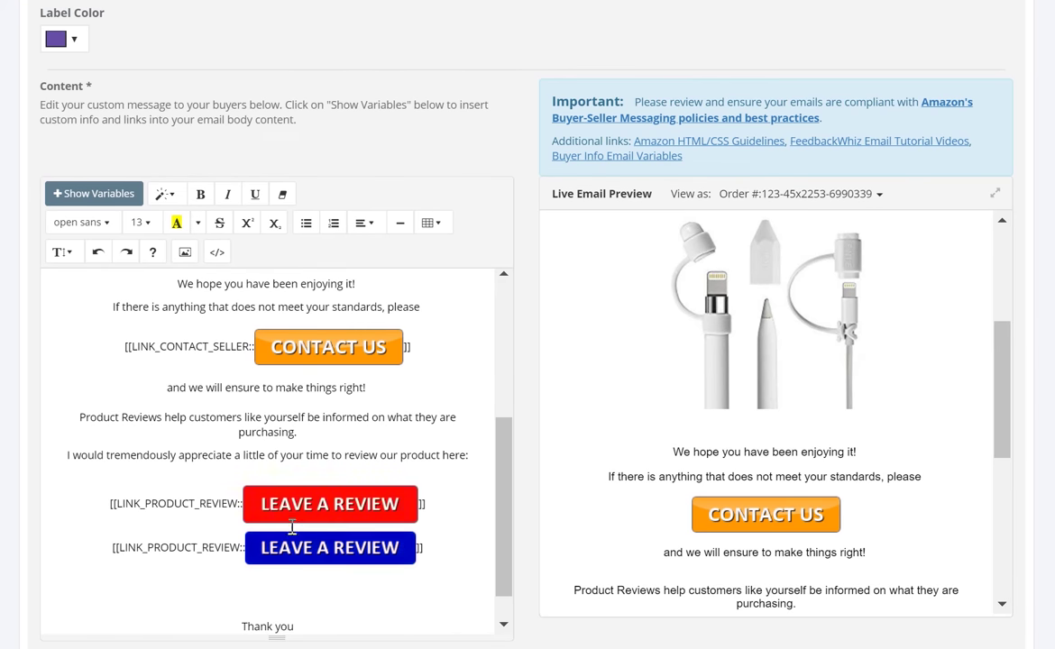
# Insert a Link - Product Review Request variable and delete its 'Leave product review' text.
pyautogui.click(123, 204)
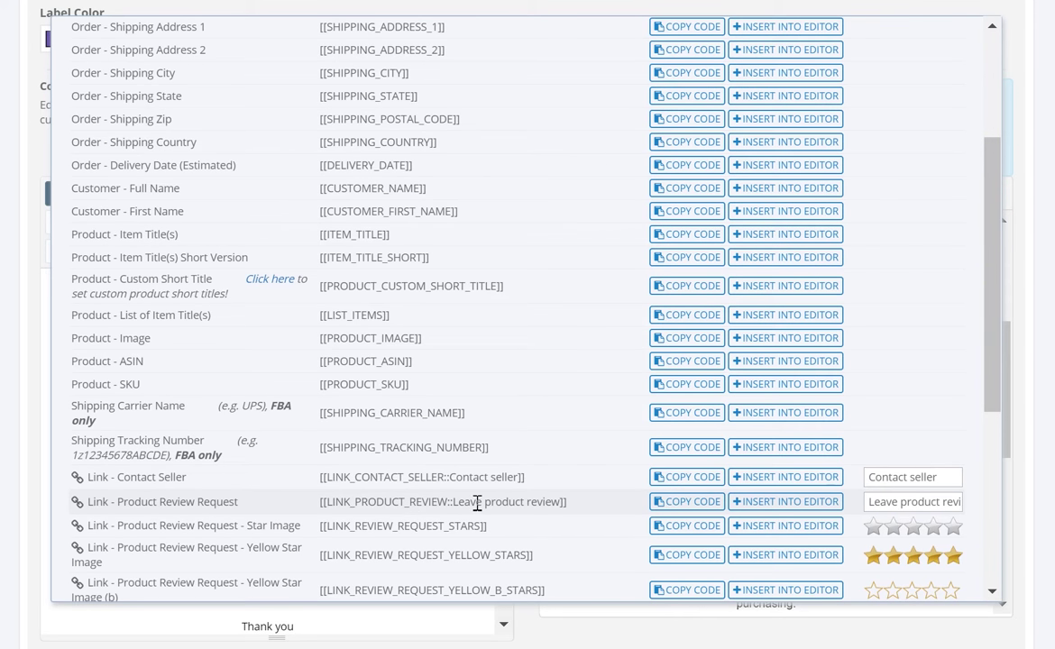
pyautogui.click(767, 502)
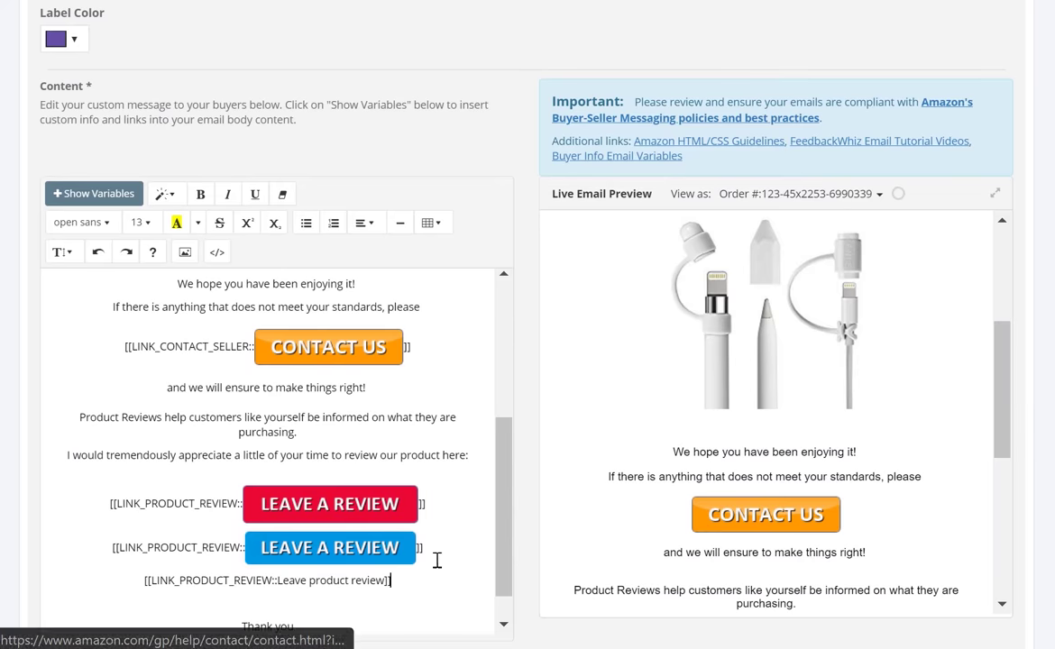
pyautogui.moveTo(387, 583); pyautogui.dragTo(283, 584)
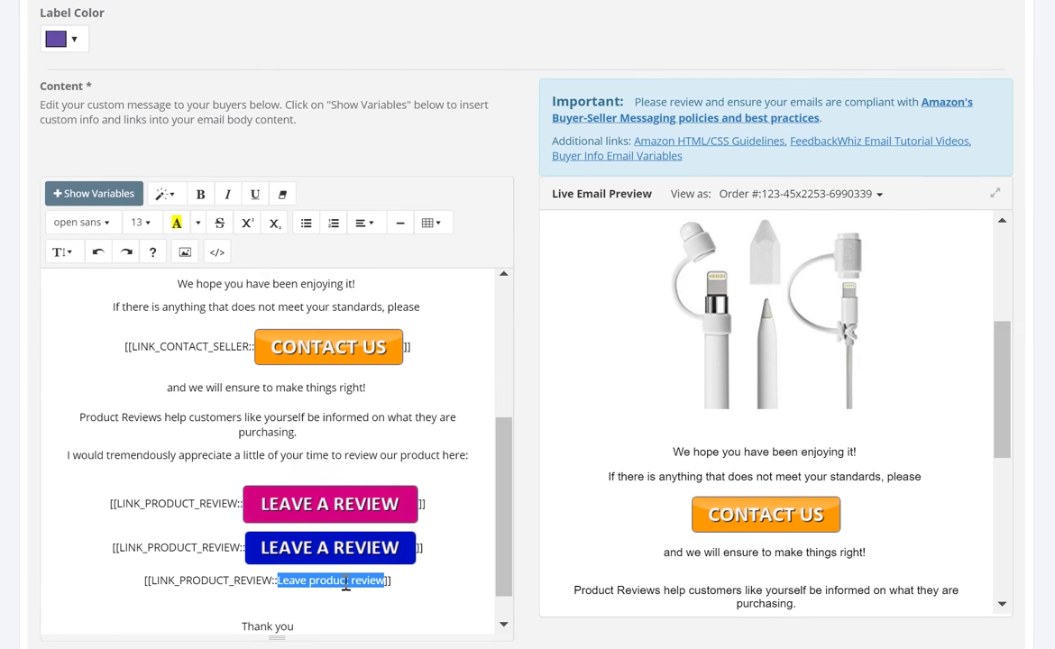
pyautogui.press('BackSpace')
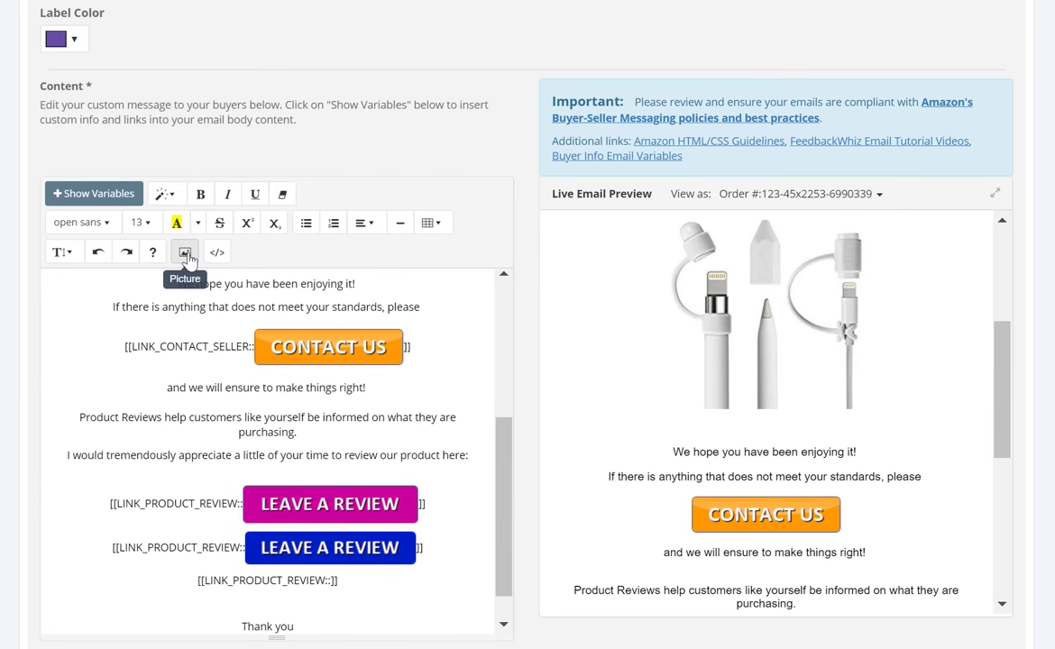
# Insert the blue button image file into the empty review link as a picture.
pyautogui.click(185, 256)
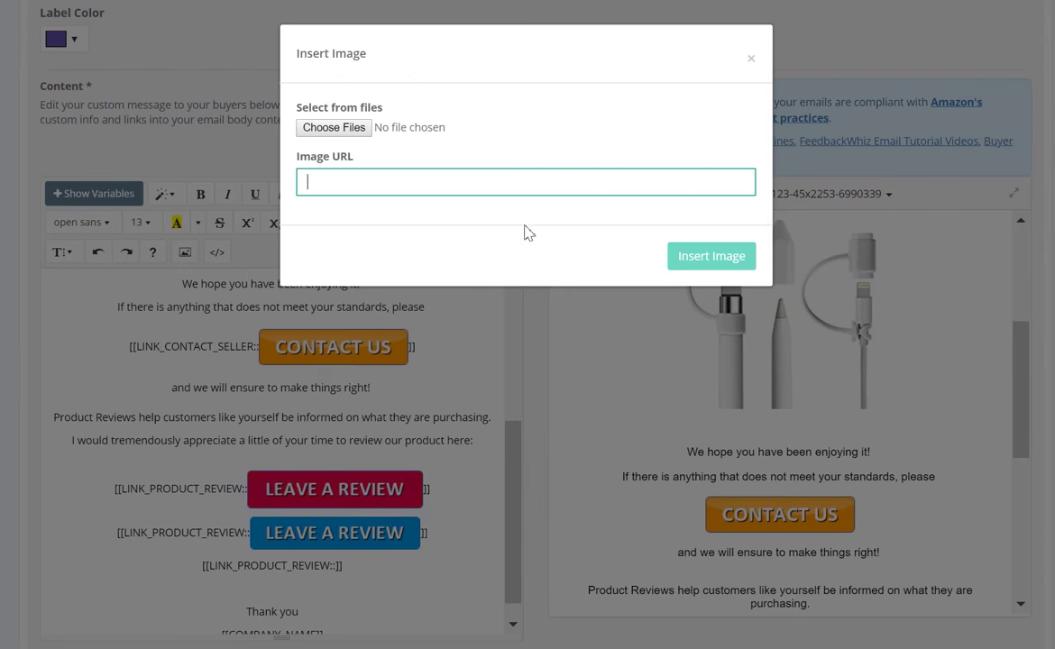
pyautogui.click(334, 128)
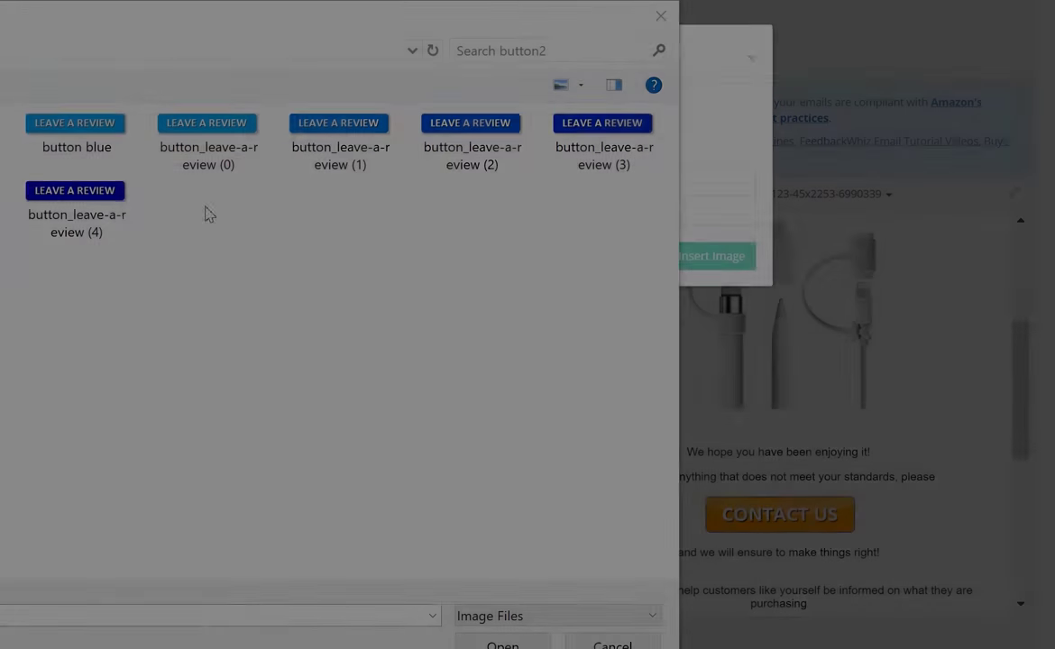
pyautogui.click(98, 120)
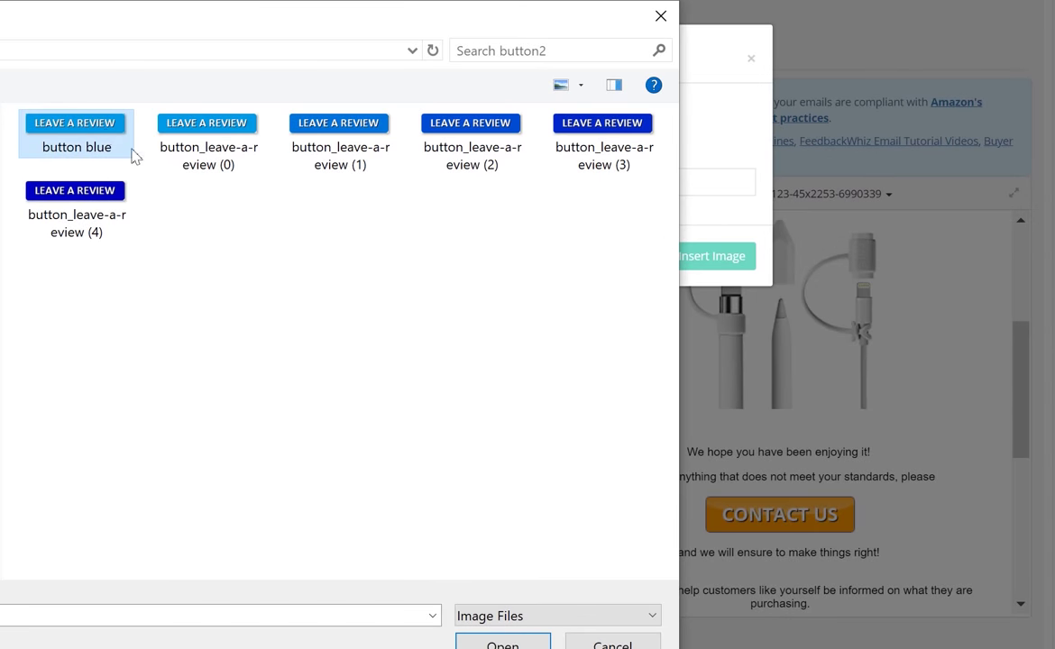
pyautogui.click(491, 643)
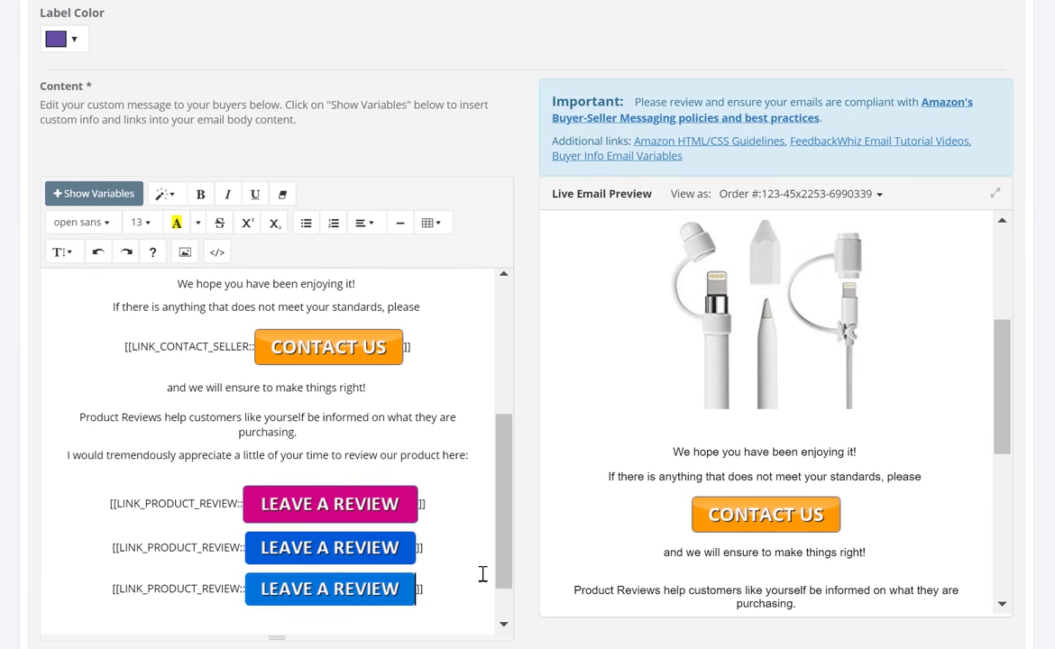
pyautogui.scroll(-5, 874, 365)
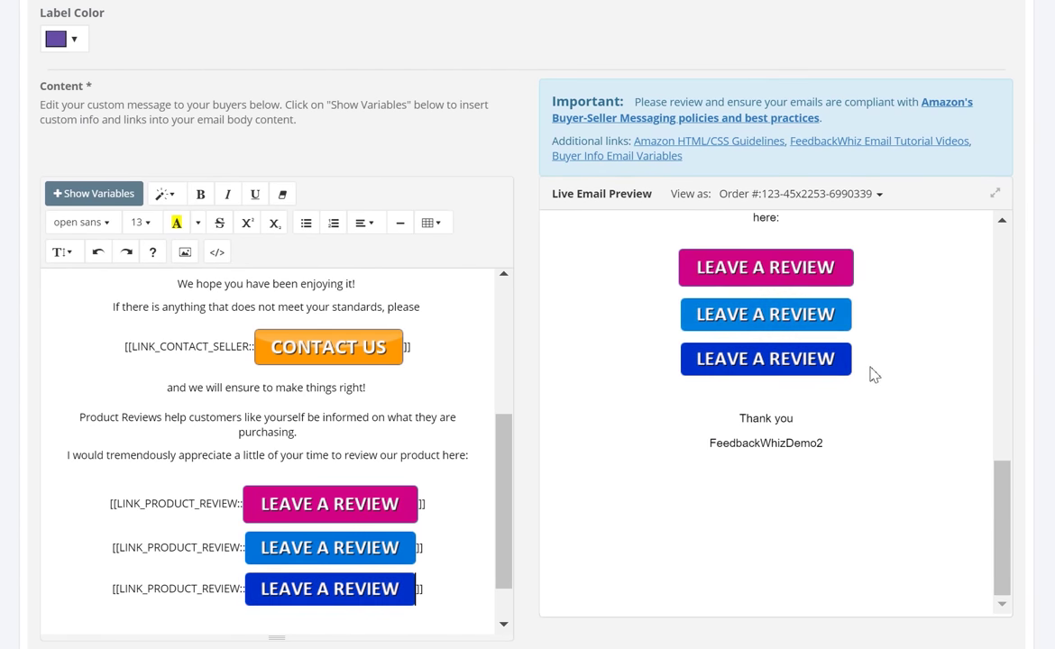
pyautogui.scroll(2, 871, 432)
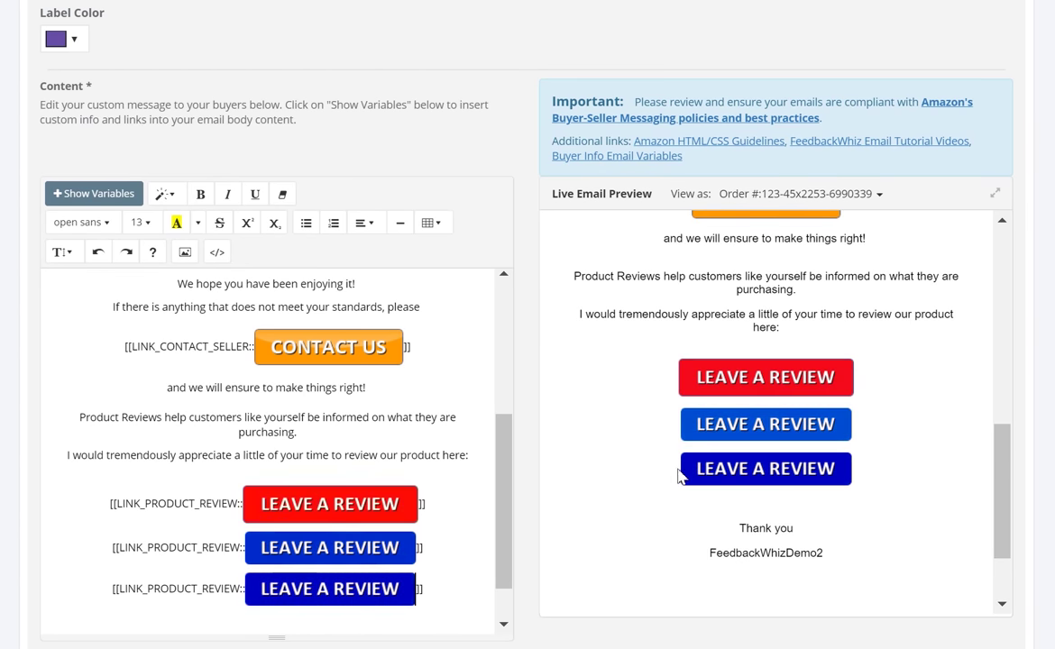